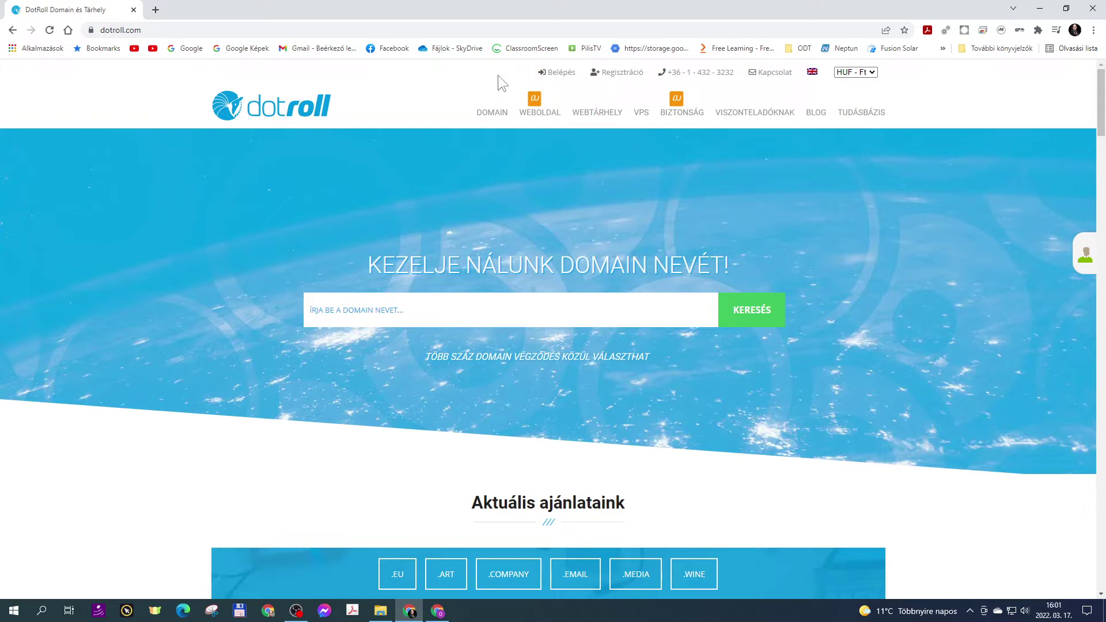
Log in to the DotRoll client portal and open the details of the Plus webtárhely hosting service for edumark.hu
{"action": "left_click", "coordinate": [558, 74]}
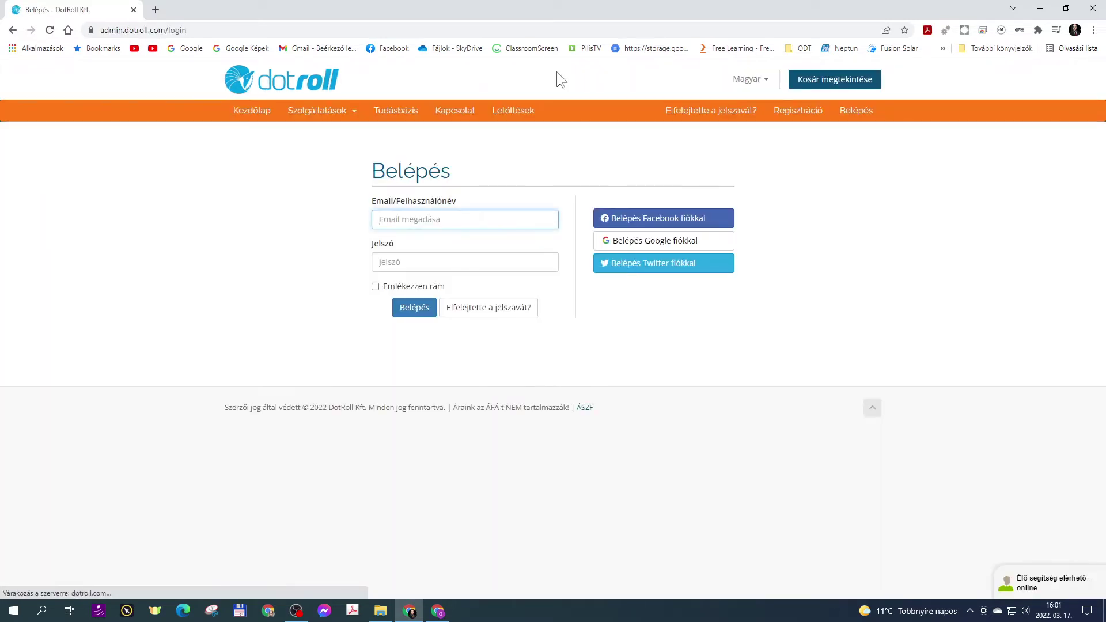
{"action": "left_click", "coordinate": [410, 310]}
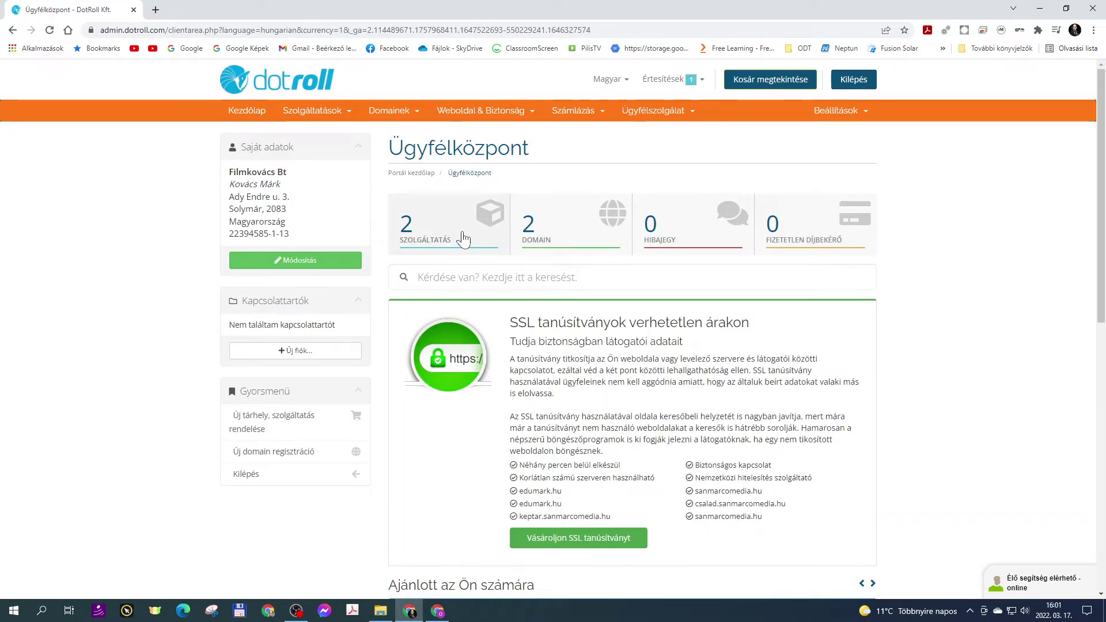
{"action": "left_click", "coordinate": [426, 237]}
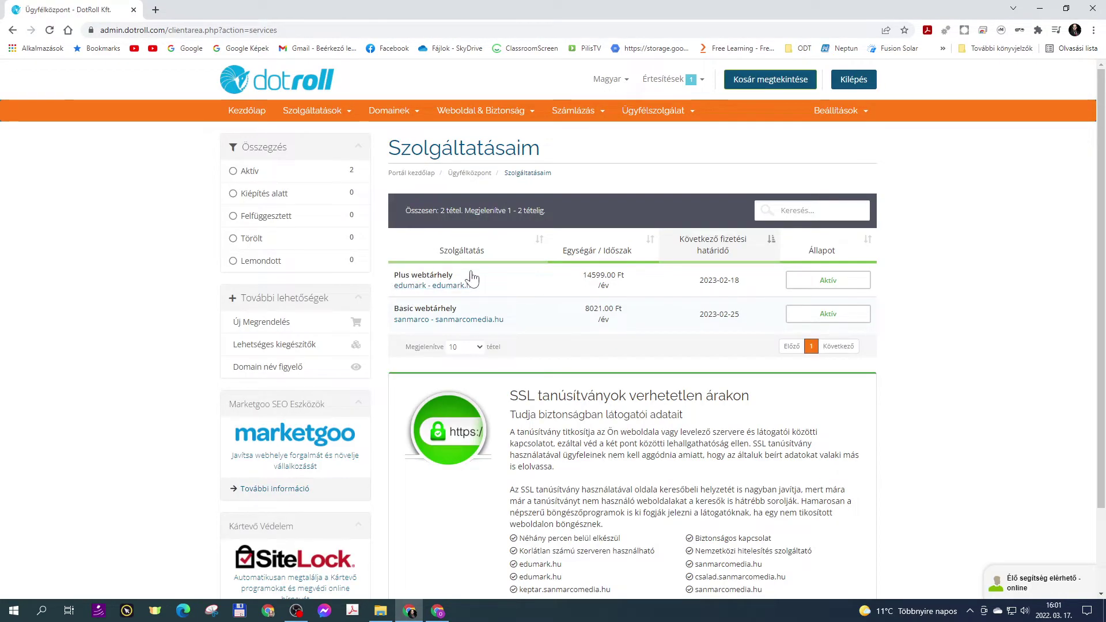
{"action": "left_click", "coordinate": [443, 286]}
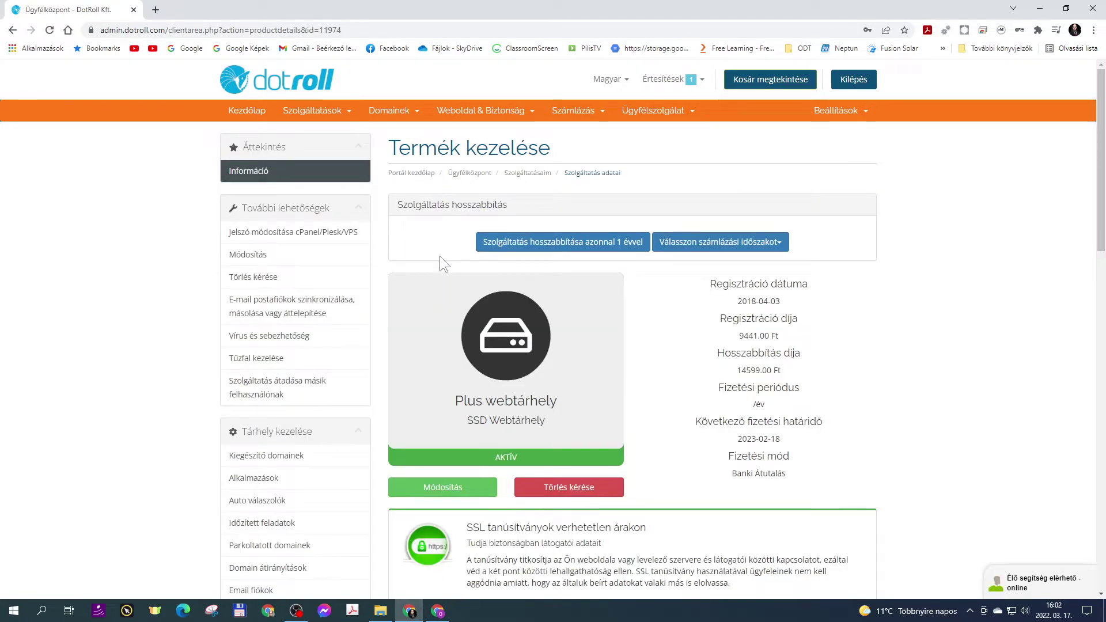
Open cPanel for the Plus webtárhely hosting service through its quick access options
{"action": "scroll", "coordinate": [443, 256], "scroll_direction": "down", "scroll_amount": 8}
{"action": "scroll", "coordinate": [464, 212], "scroll_direction": "down", "scroll_amount": 9}
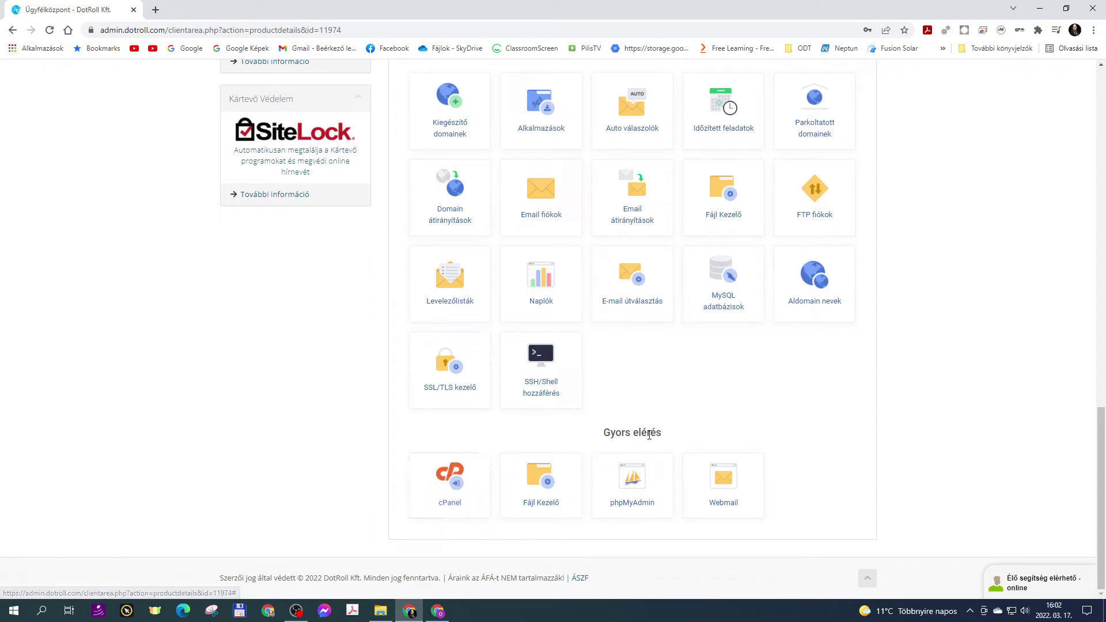
{"action": "left_click", "coordinate": [451, 482]}
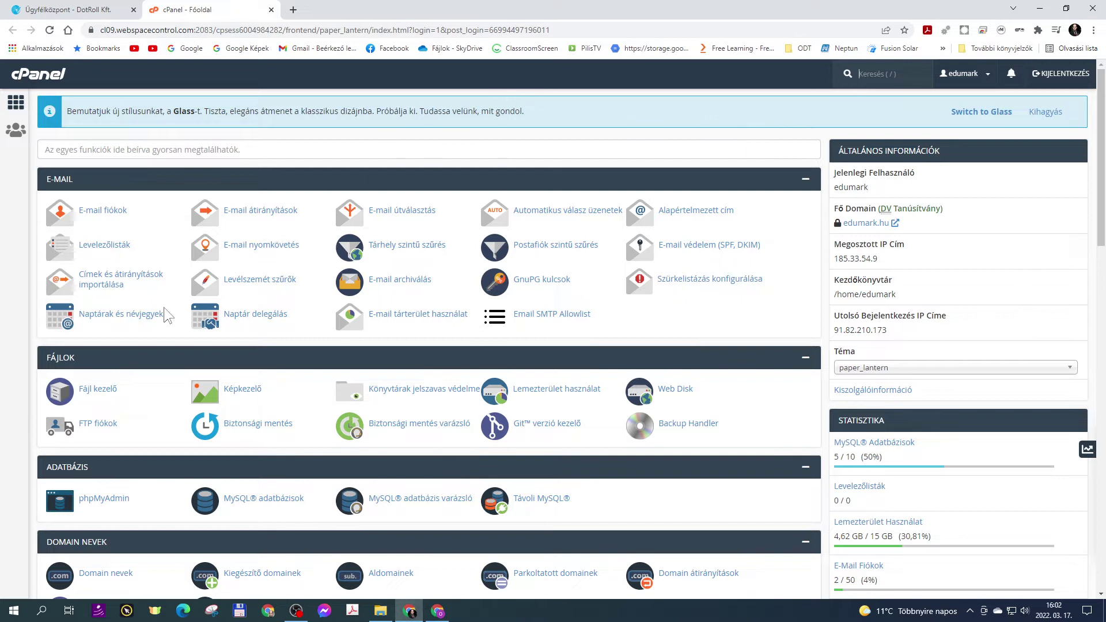
Open the cPanel file manager and display the contents of the public_html folder
{"action": "left_click", "coordinate": [91, 390]}
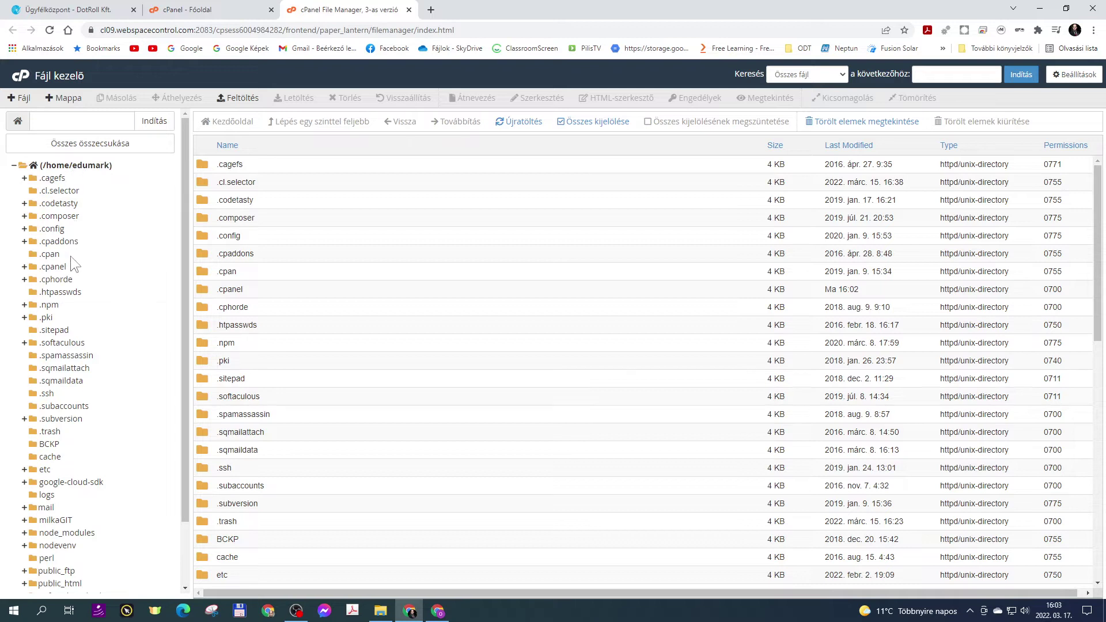
{"action": "scroll", "coordinate": [70, 282], "scroll_direction": "down", "scroll_amount": 2}
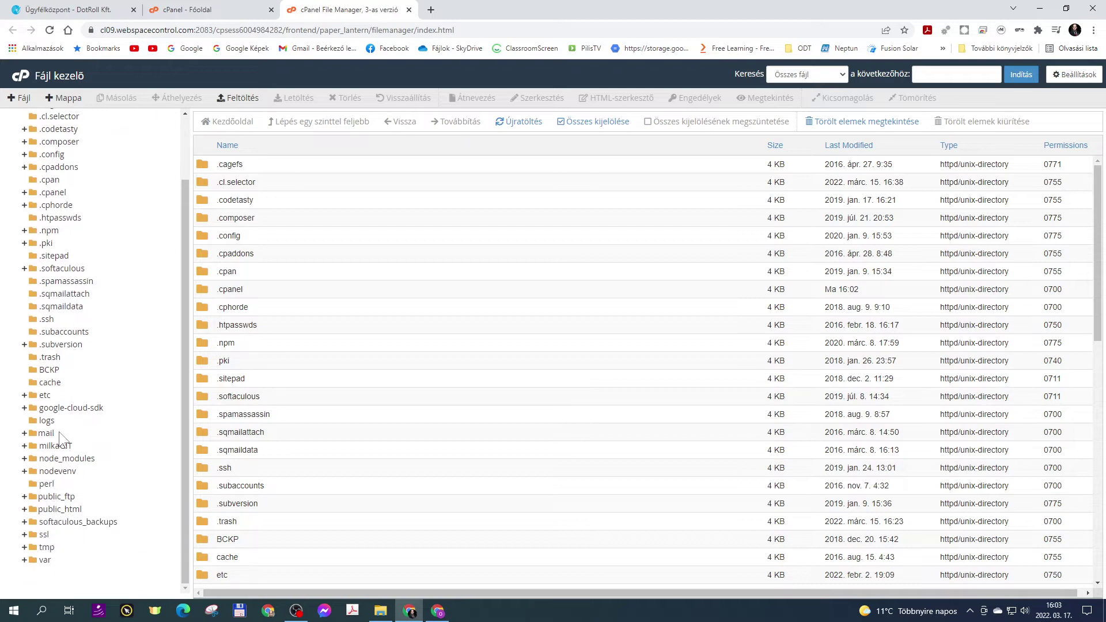
{"action": "scroll", "coordinate": [58, 431], "scroll_direction": "up", "scroll_amount": 2}
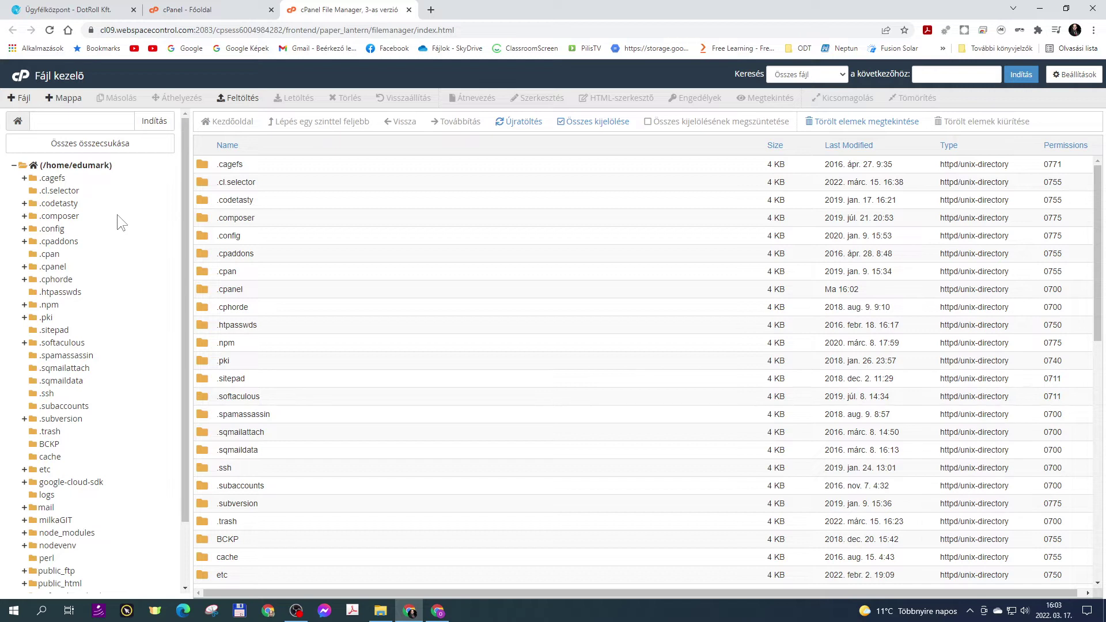
{"action": "scroll", "coordinate": [91, 255], "scroll_direction": "down", "scroll_amount": 2}
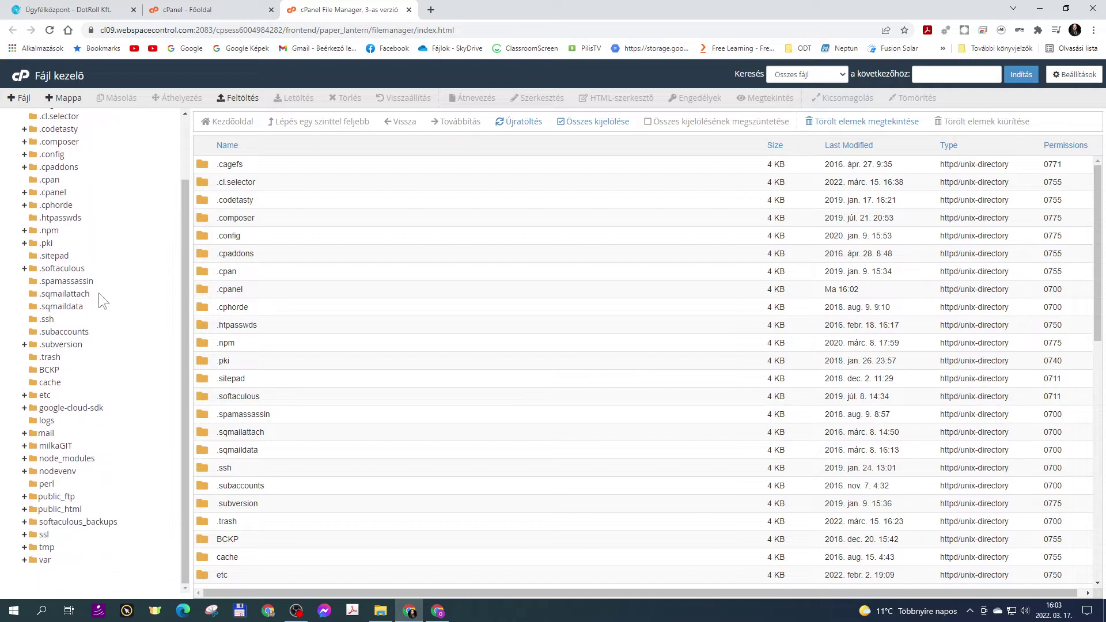
{"action": "left_click", "coordinate": [58, 511]}
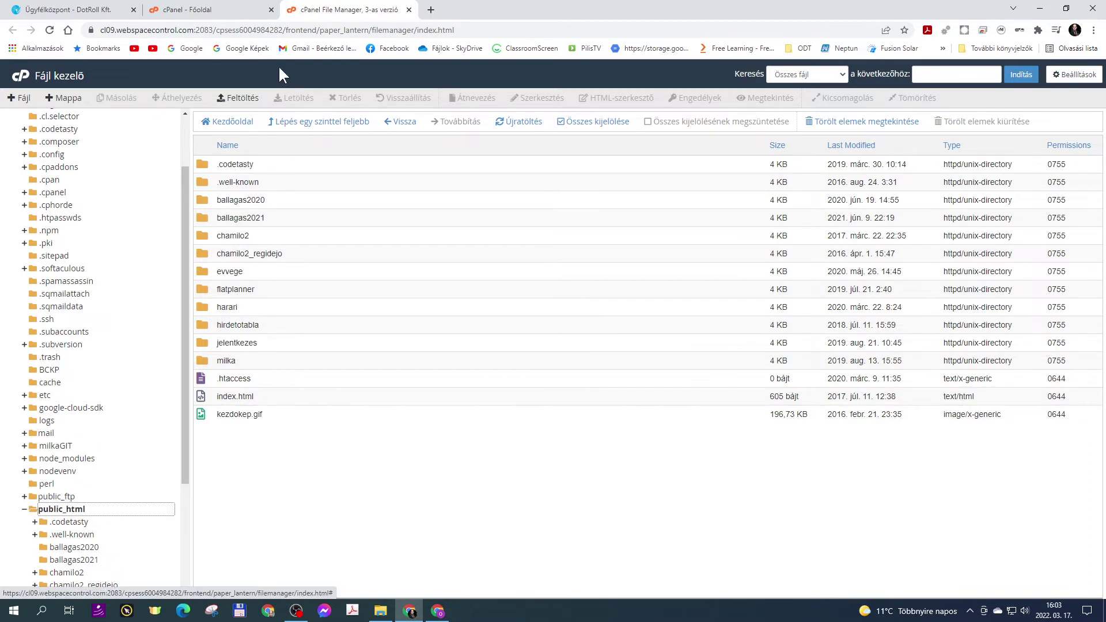
Upload moodle-latest-311.tgz from the Letöltések folder to public_html and return to the file manager
{"action": "left_click", "coordinate": [246, 99]}
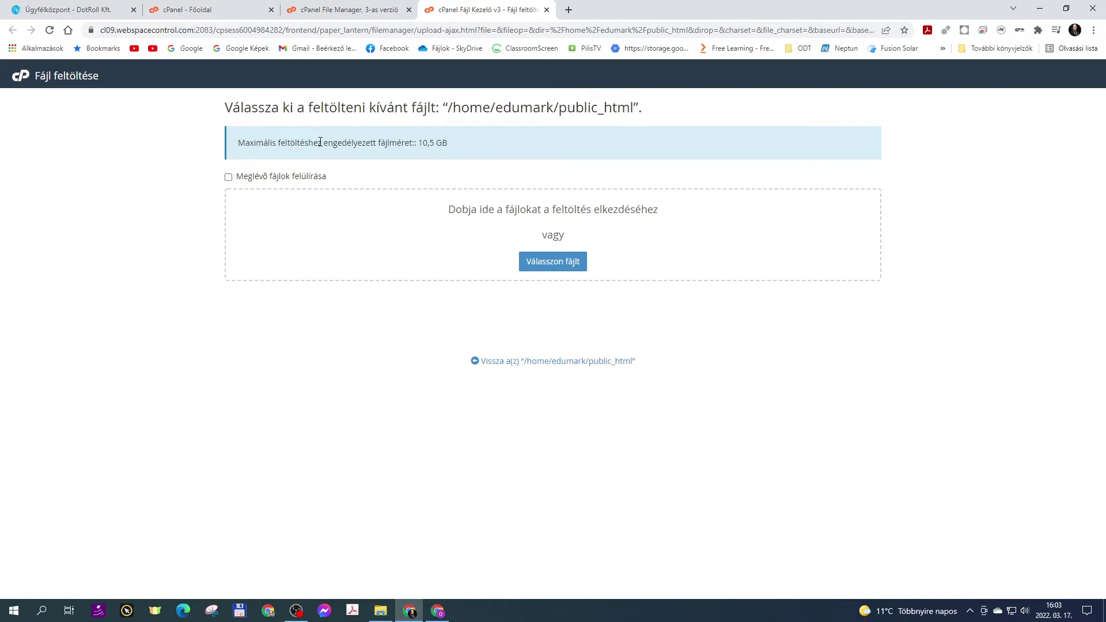
{"action": "left_click", "coordinate": [555, 259]}
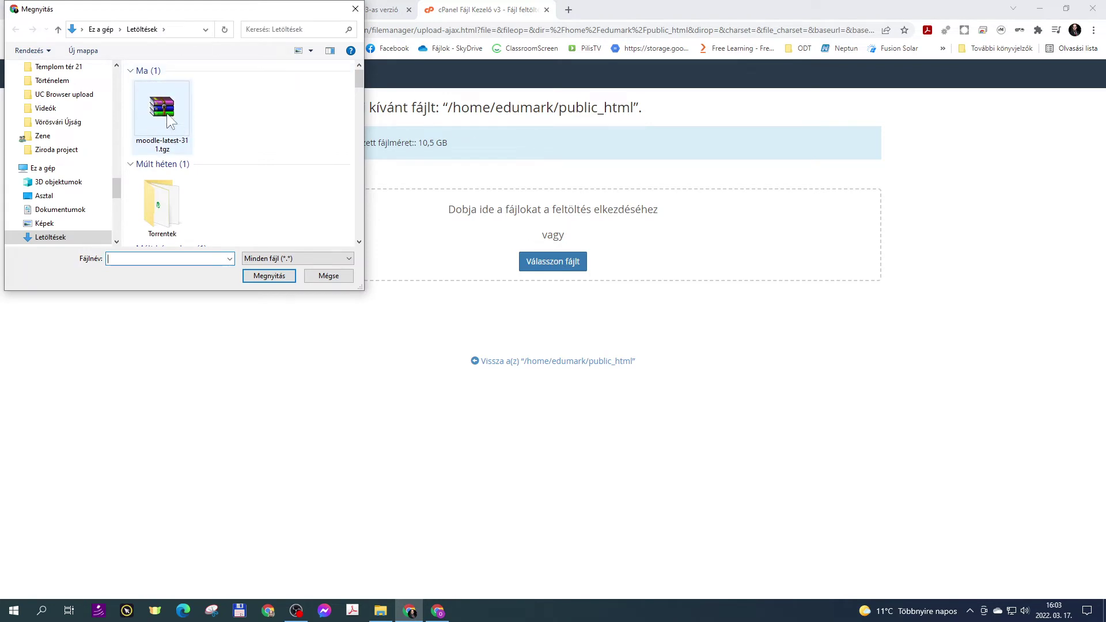
{"action": "left_click", "coordinate": [167, 113]}
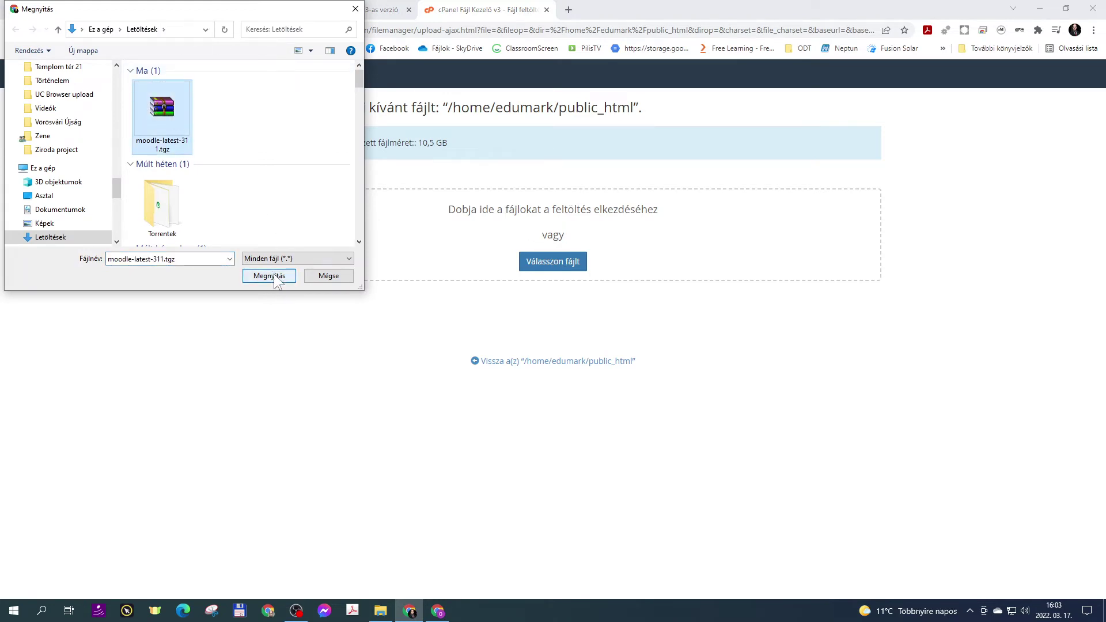
{"action": "left_click", "coordinate": [269, 276]}
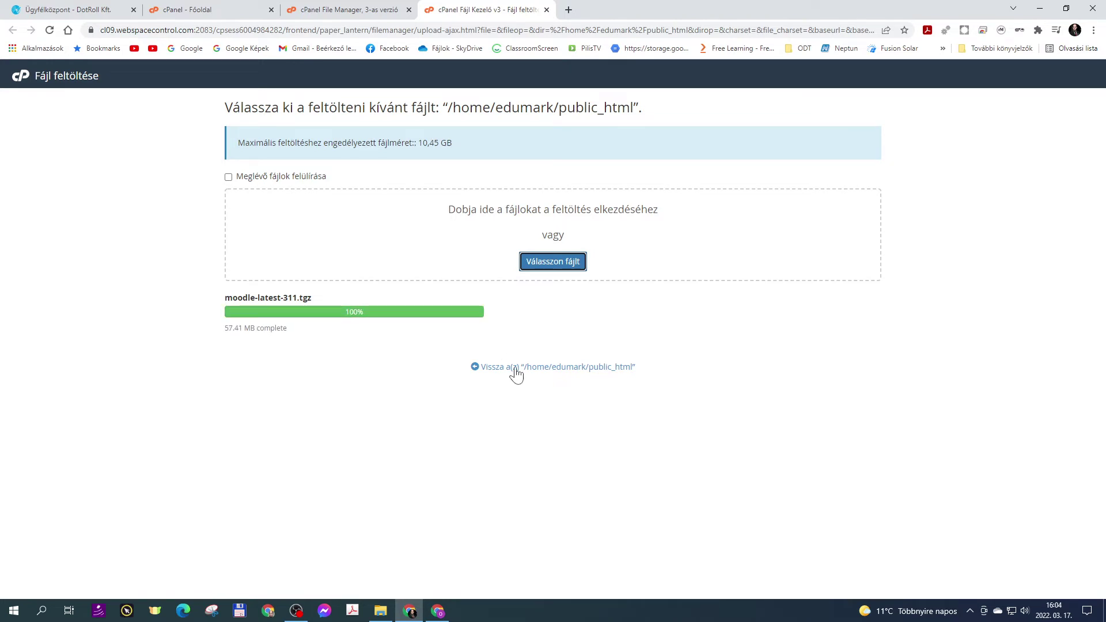
{"action": "left_click", "coordinate": [533, 369]}
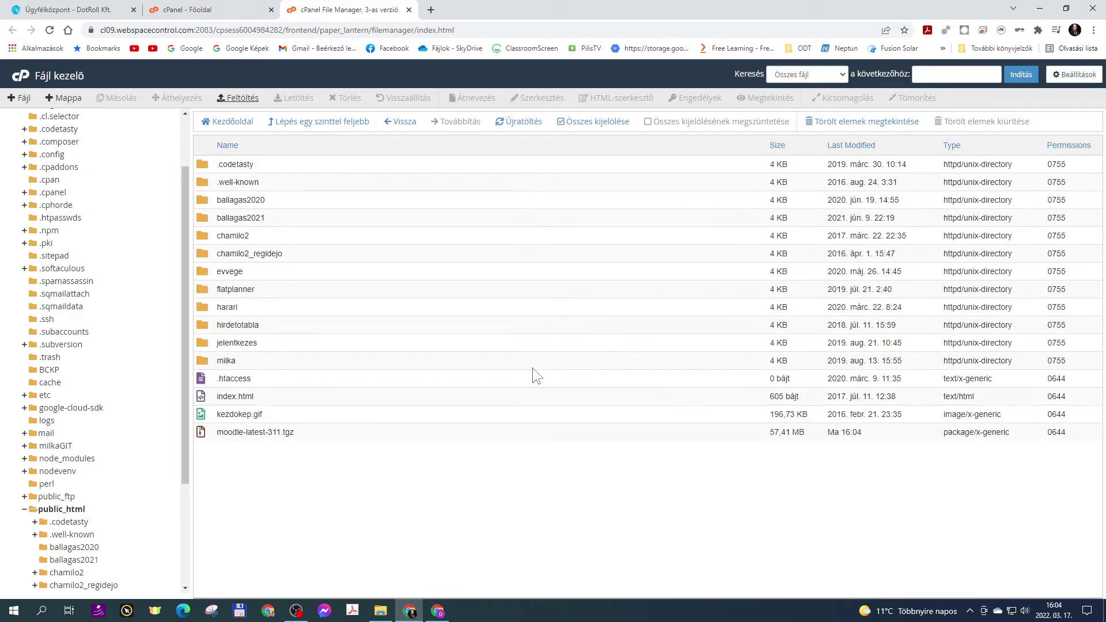
Extract moodle-latest-311.tgz into /public_html, review the list of extracted files and dismiss the extraction results
{"action": "left_click", "coordinate": [205, 434]}
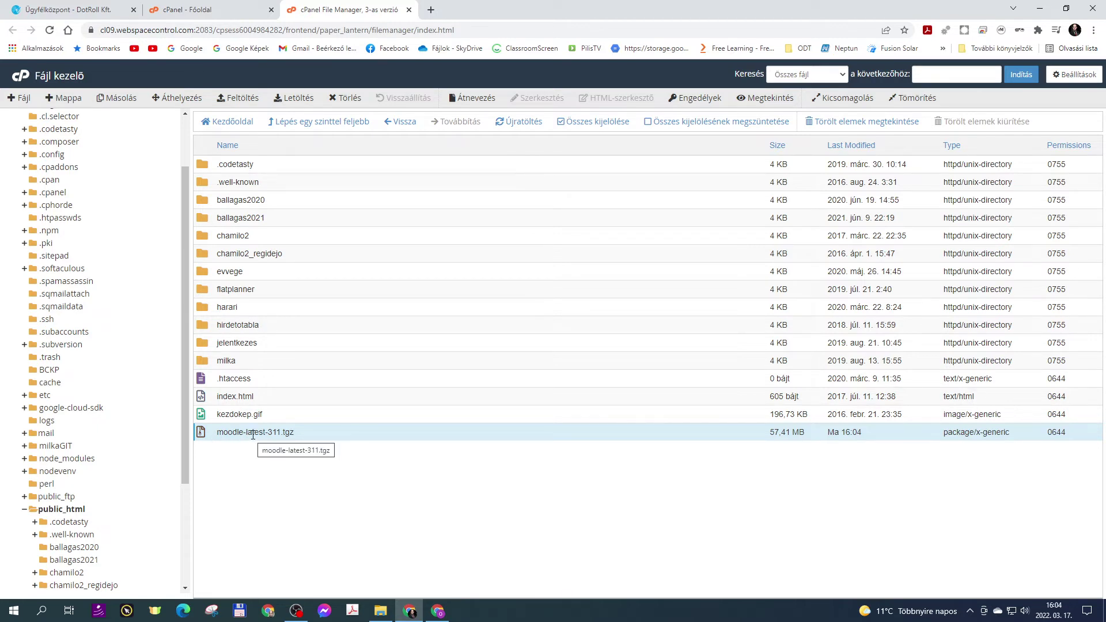
{"action": "left_click", "coordinate": [832, 99]}
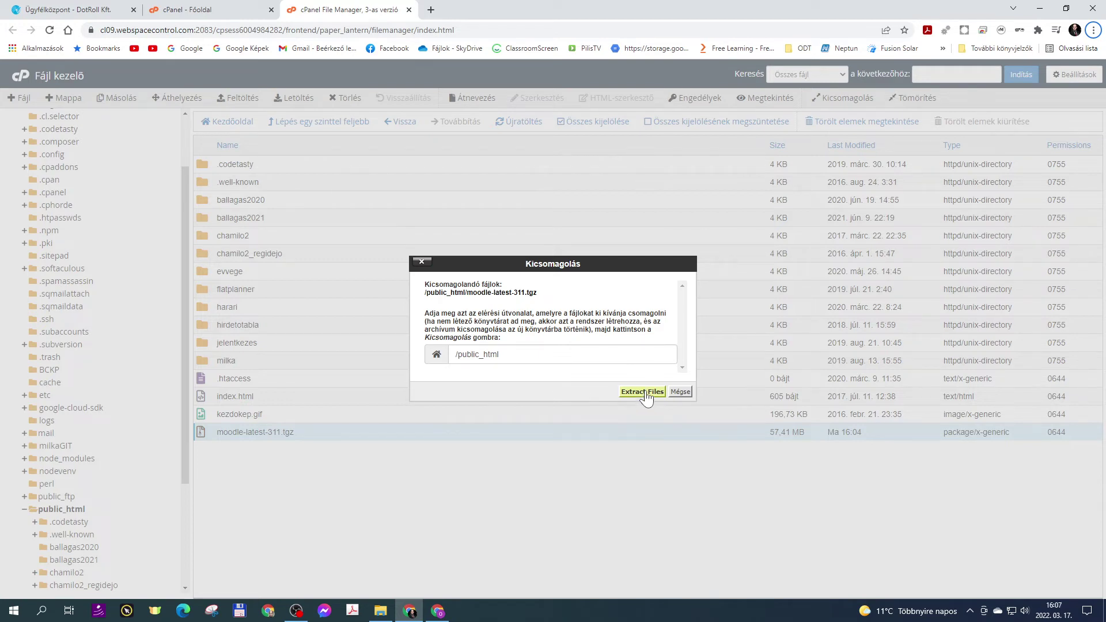
{"action": "left_click", "coordinate": [646, 393]}
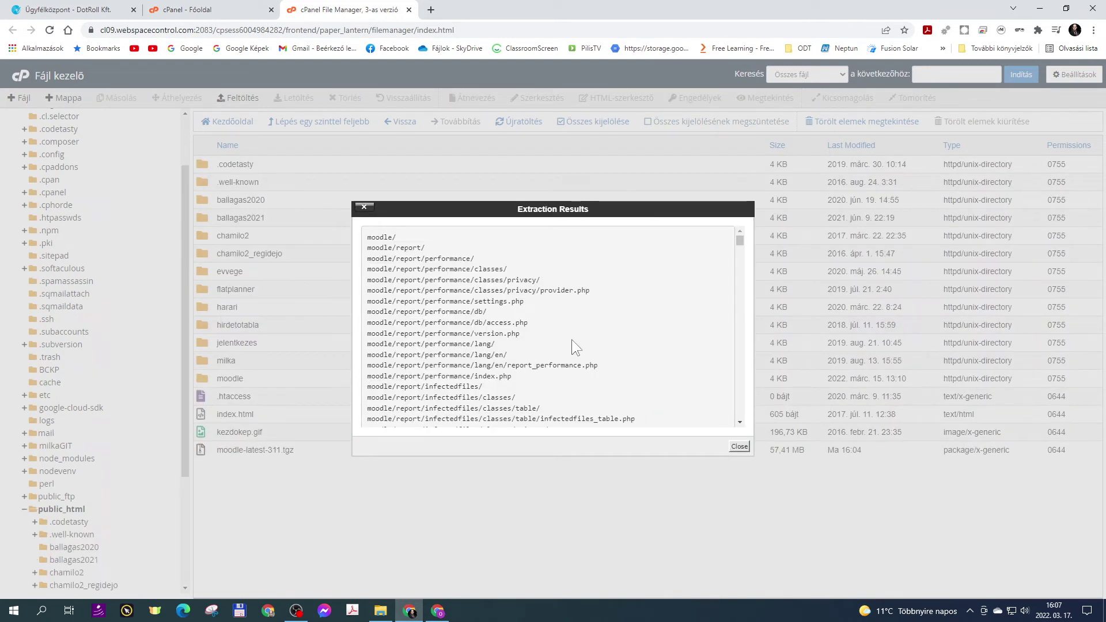
{"action": "scroll", "coordinate": [459, 332], "scroll_direction": "down", "scroll_amount": 10}
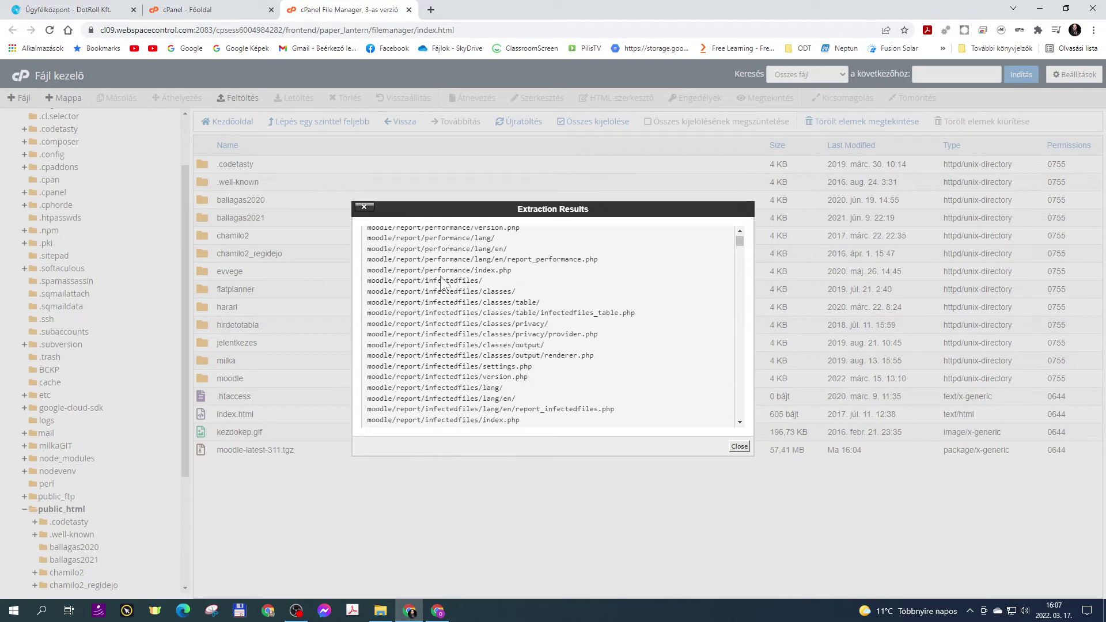
{"action": "scroll", "coordinate": [459, 331], "scroll_direction": "down", "scroll_amount": 10}
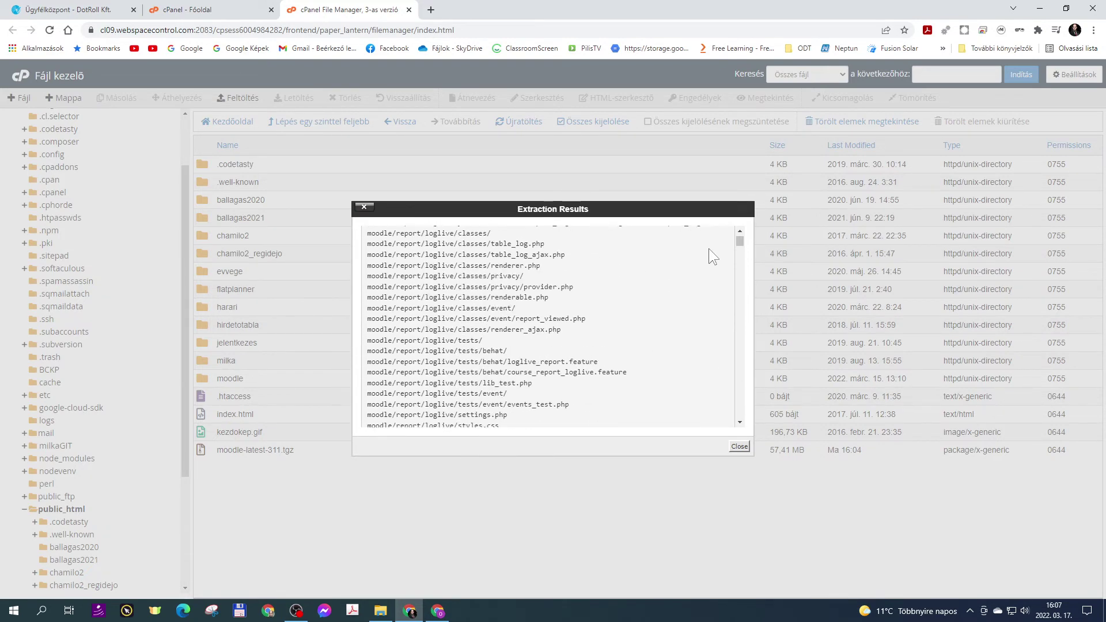
{"action": "mouse_move", "coordinate": [738, 244]}
{"action": "left_mouse_down"}
{"action": "mouse_move", "coordinate": [742, 421]}
{"action": "mouse_move", "coordinate": [734, 237]}
{"action": "left_mouse_up"}
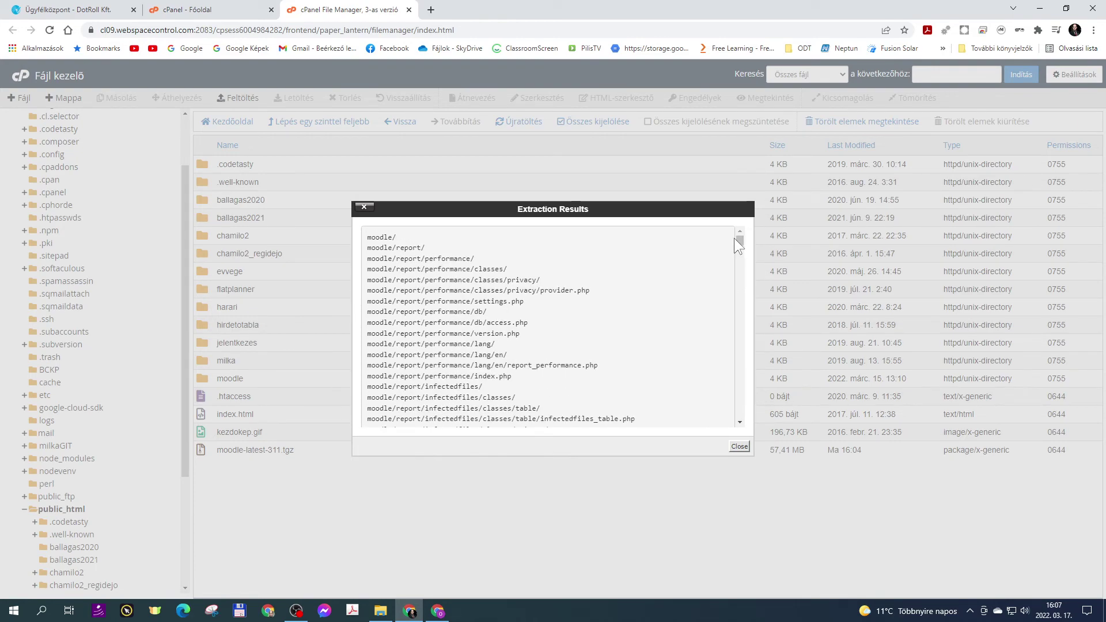
{"action": "left_click", "coordinate": [739, 447]}
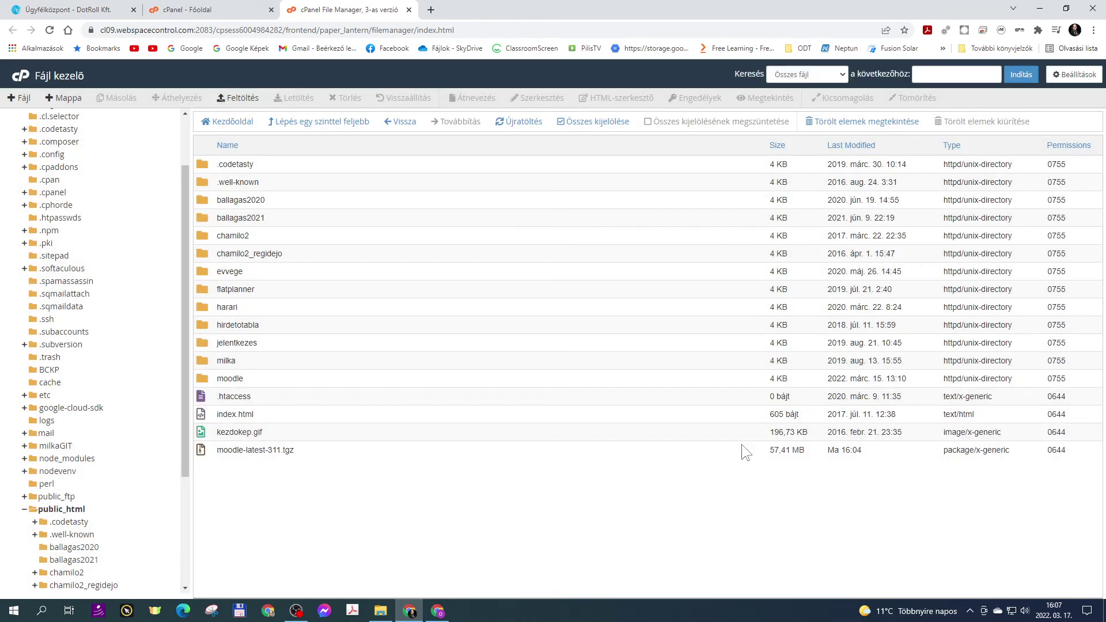
Examine the contents of the extracted moodle folder and its course subfolder, then go back up to public_html
{"action": "double_click", "coordinate": [199, 379]}
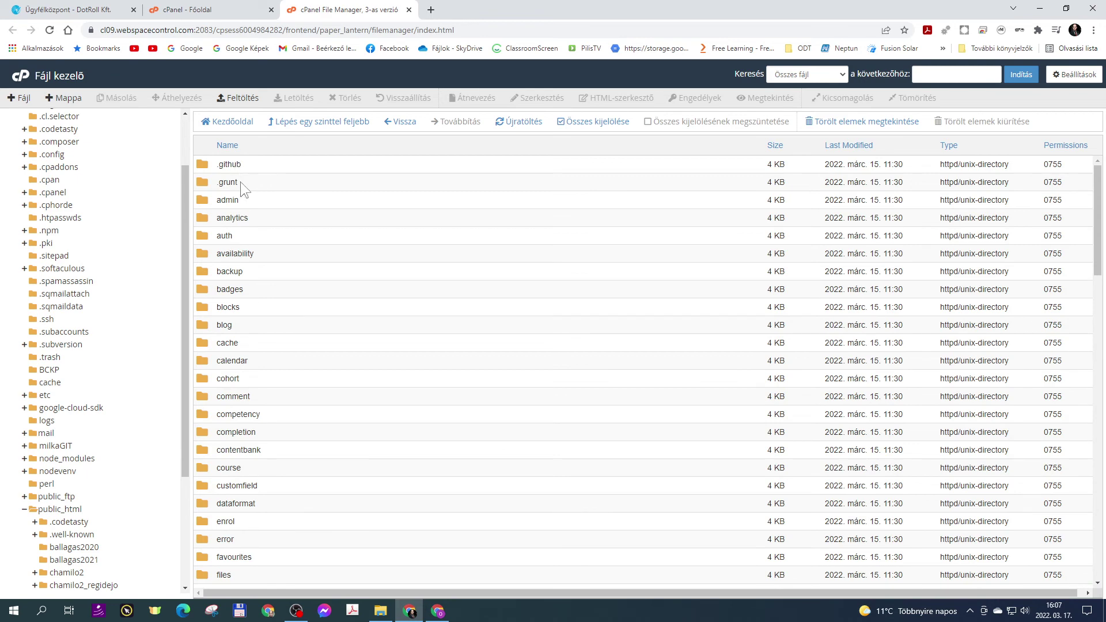
{"action": "scroll", "coordinate": [249, 278], "scroll_direction": "down", "scroll_amount": 20}
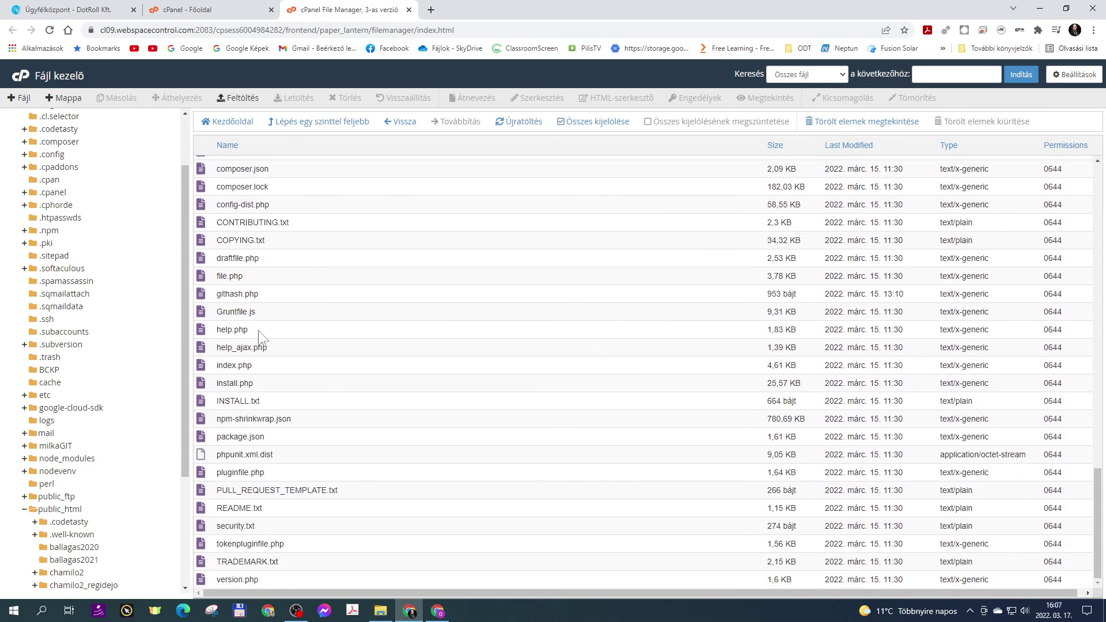
{"action": "scroll", "coordinate": [289, 358], "scroll_direction": "up", "scroll_amount": 10}
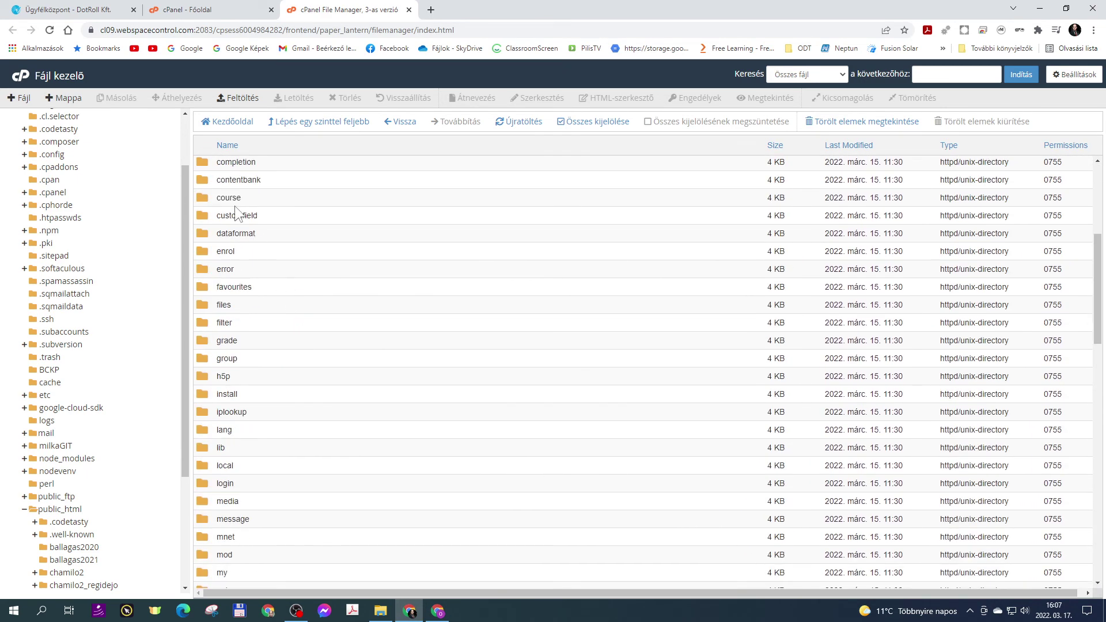
{"action": "double_click", "coordinate": [201, 195]}
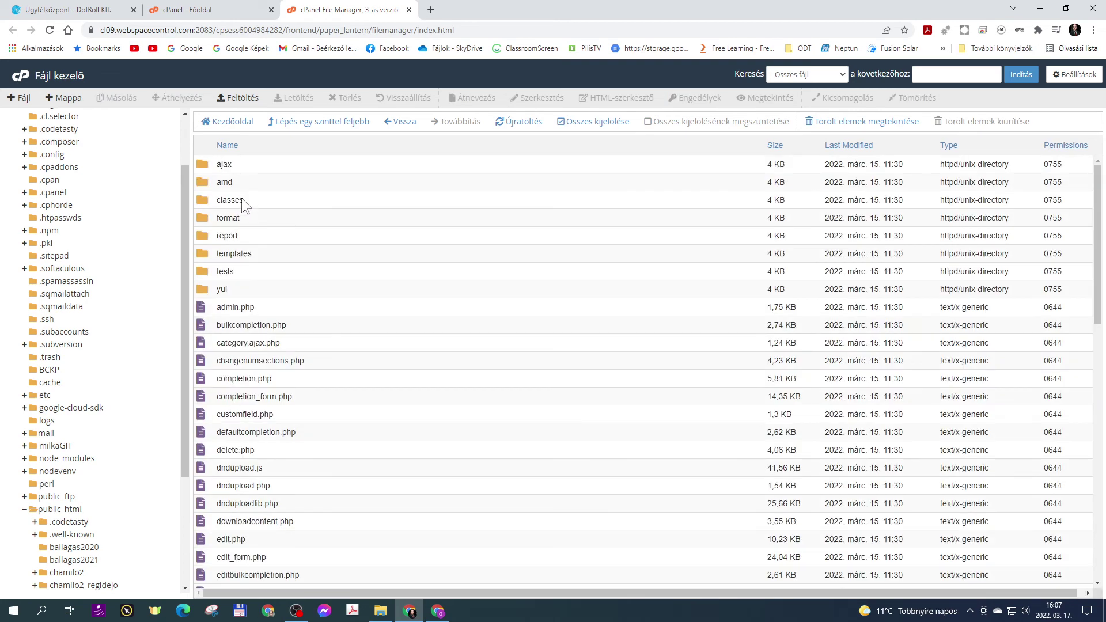
{"action": "left_click", "coordinate": [314, 126]}
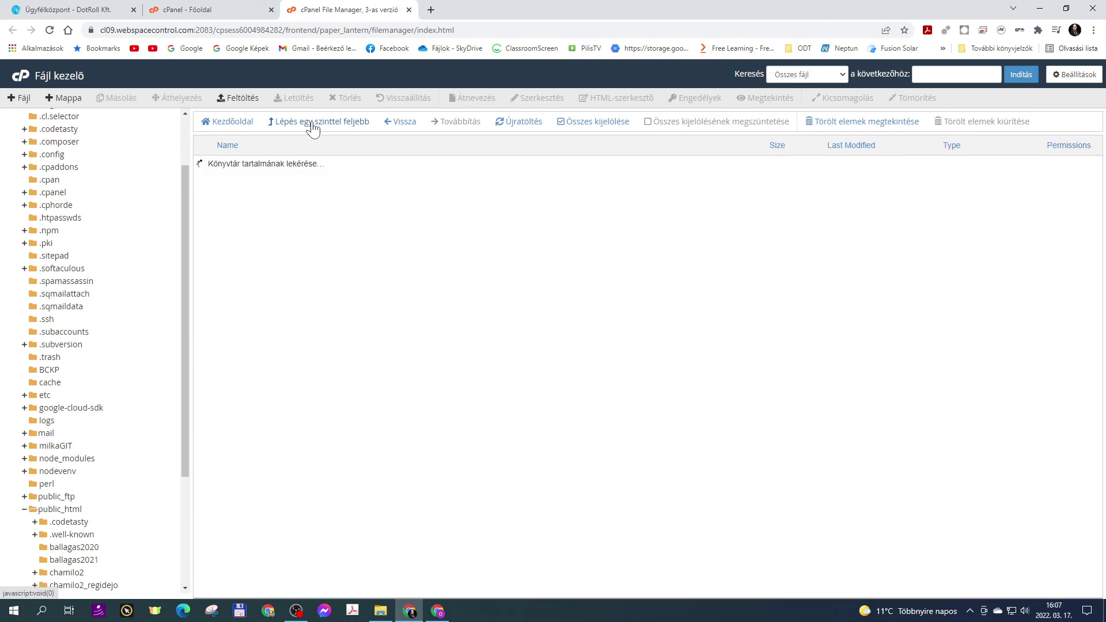
{"action": "left_click", "coordinate": [315, 127]}
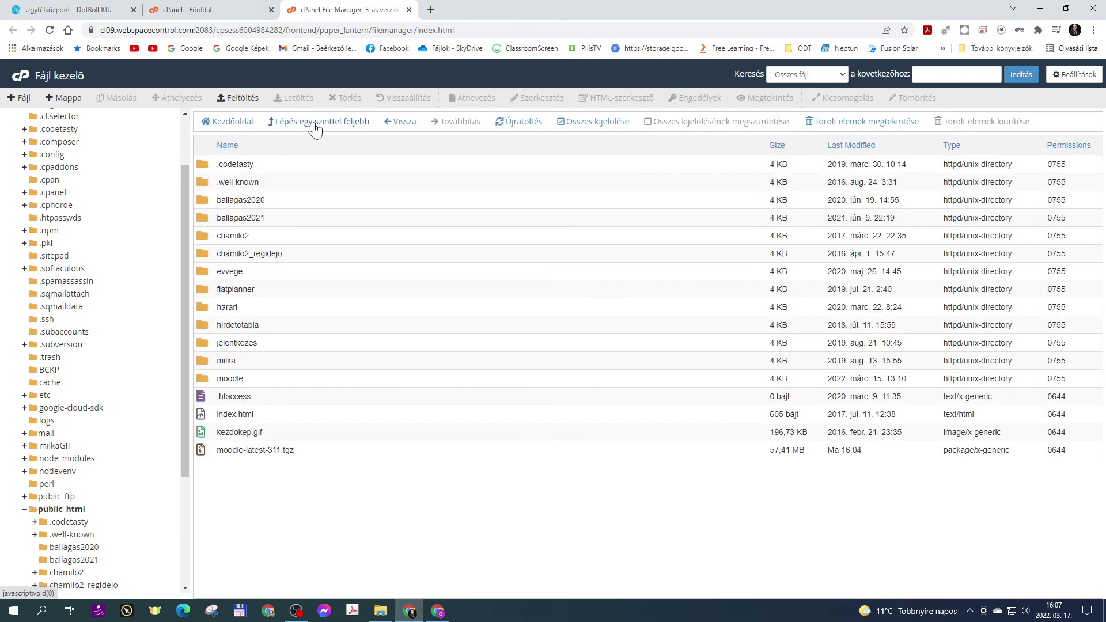